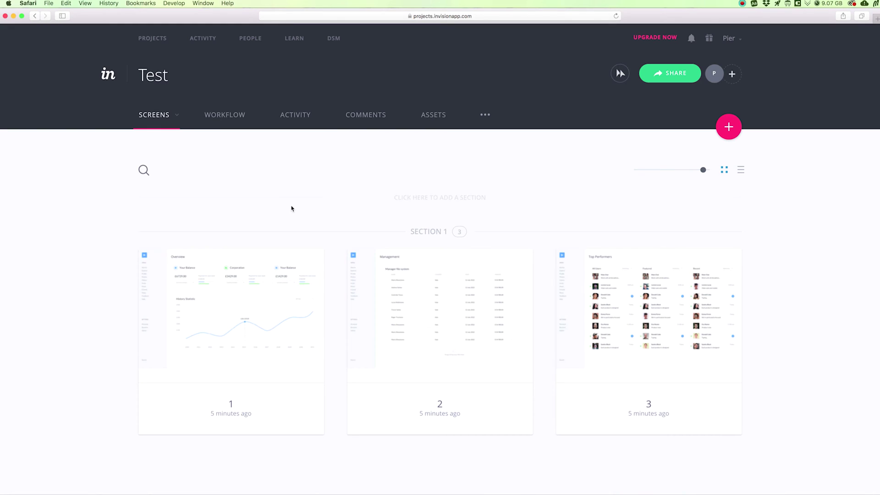
Open screen 1 of the Test prototype, the Overview dashboard, in preview mode.
drag(284, 308, 281, 308)
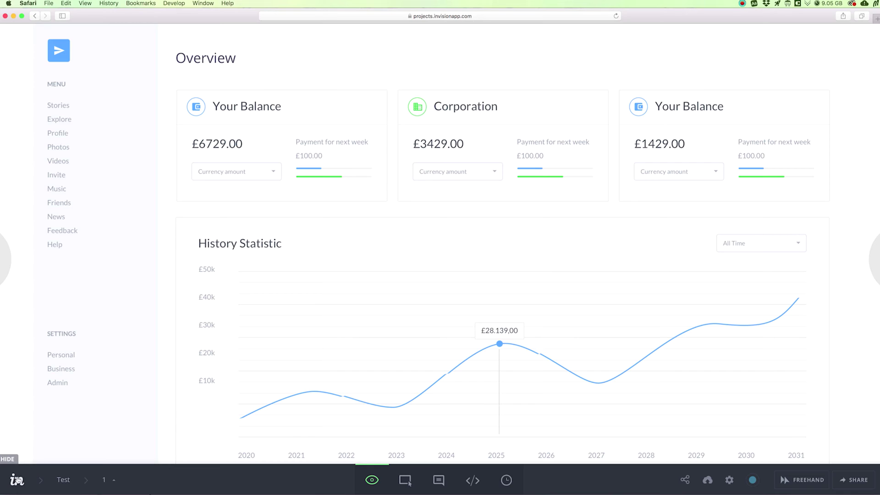
Browse screens 3, 2 and 1 in the screens tray, then switch the preview to screen 2, Management.
click(114, 481)
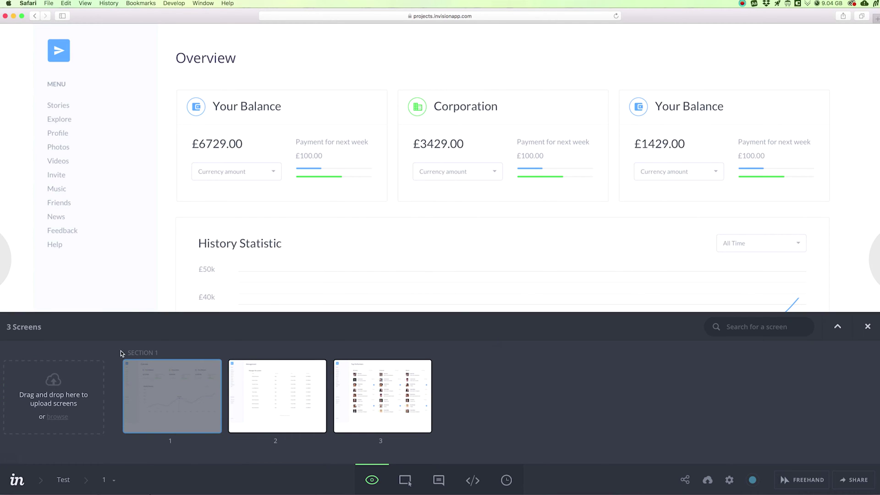
click(360, 389)
click(293, 389)
click(180, 390)
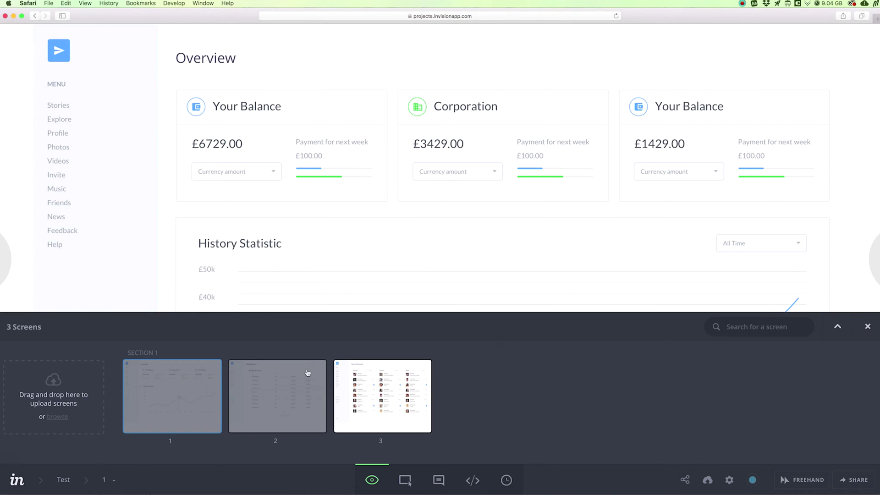
click(294, 393)
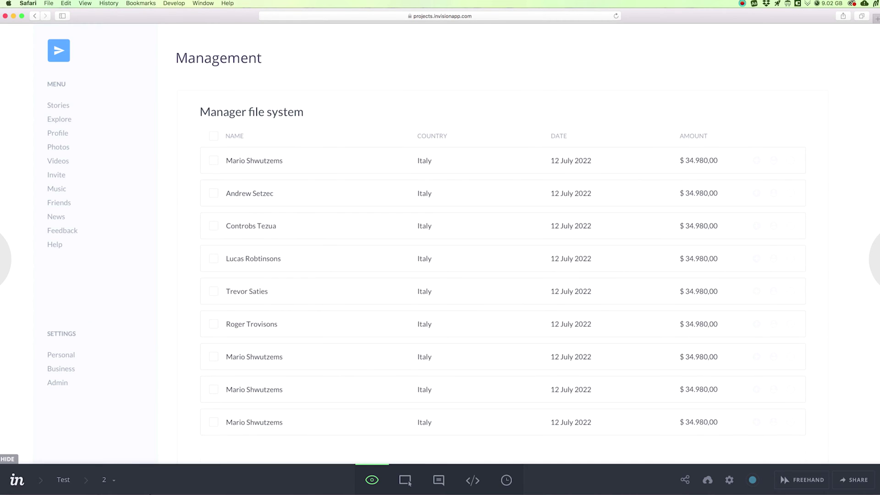
click(110, 480)
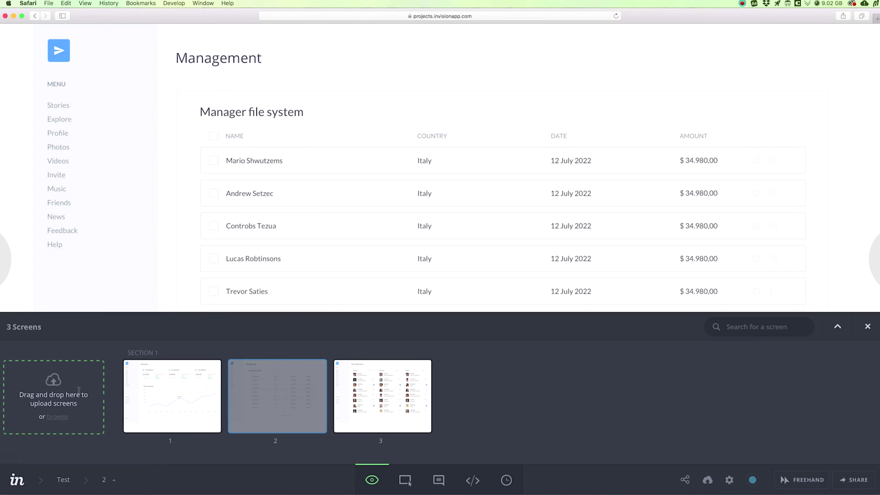
click(114, 481)
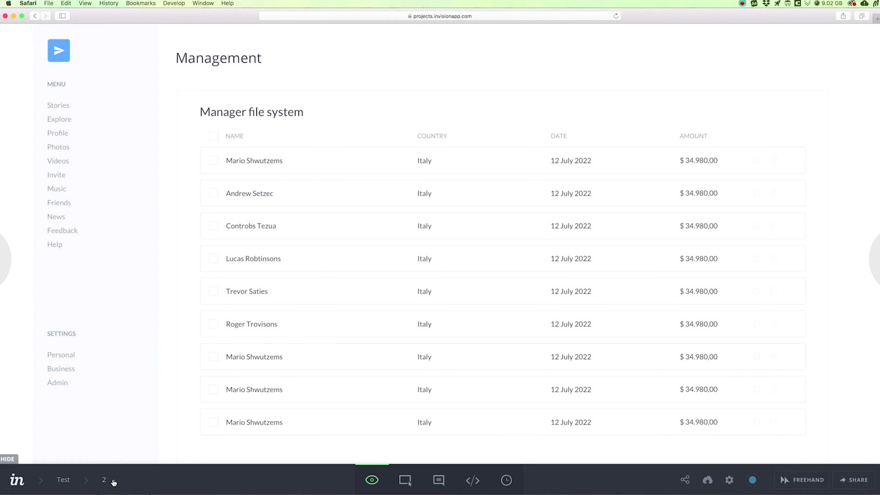
Reopen screen 1 from the Test screen list, then return to My Projects and open Test.
click(64, 480)
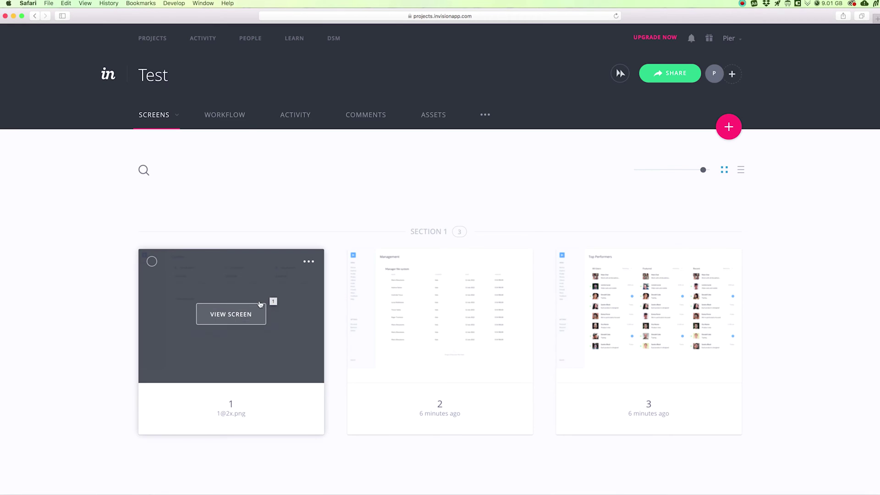
click(261, 303)
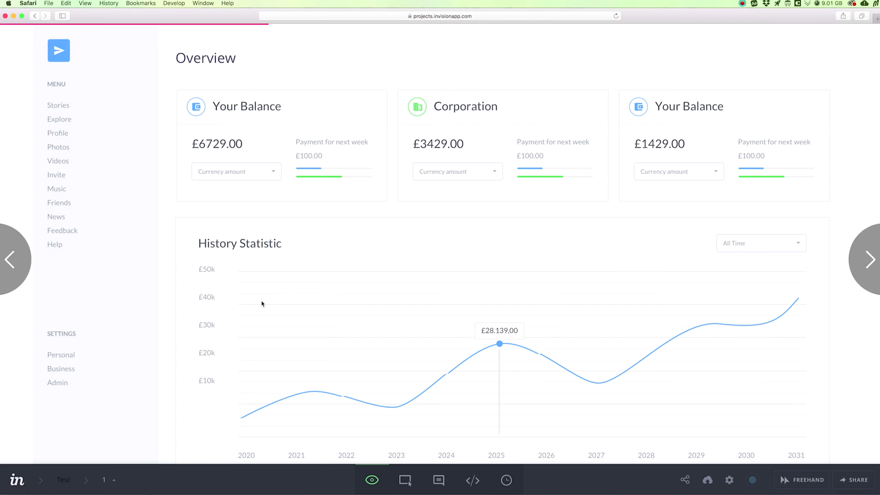
click(17, 481)
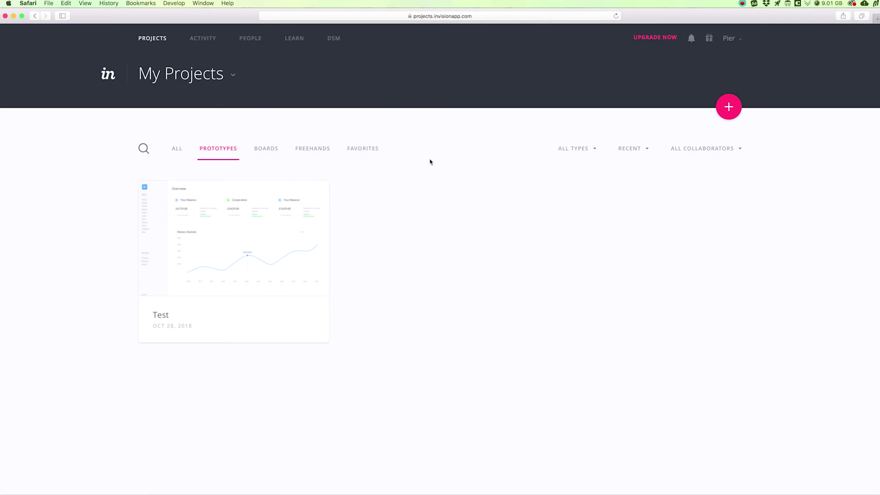
mouse_move(196, 247)
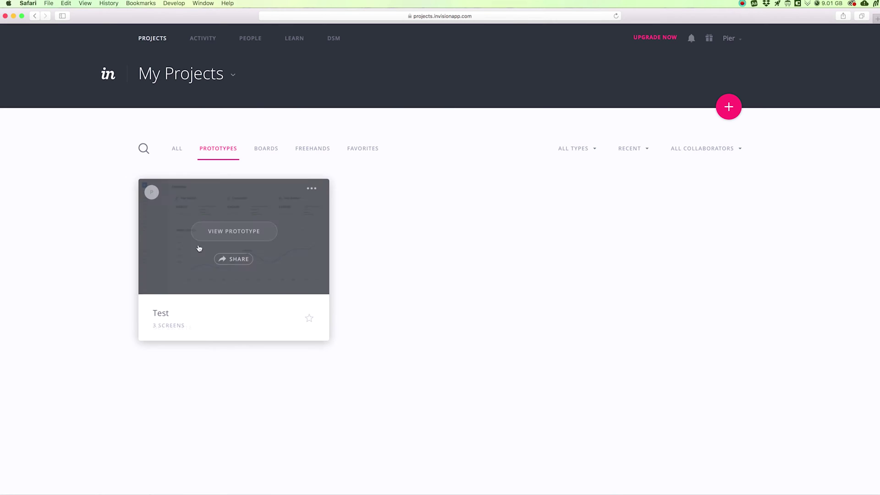
click(186, 220)
Open screen 1, the Overview dashboard, from the Test prototype in preview.
click(205, 401)
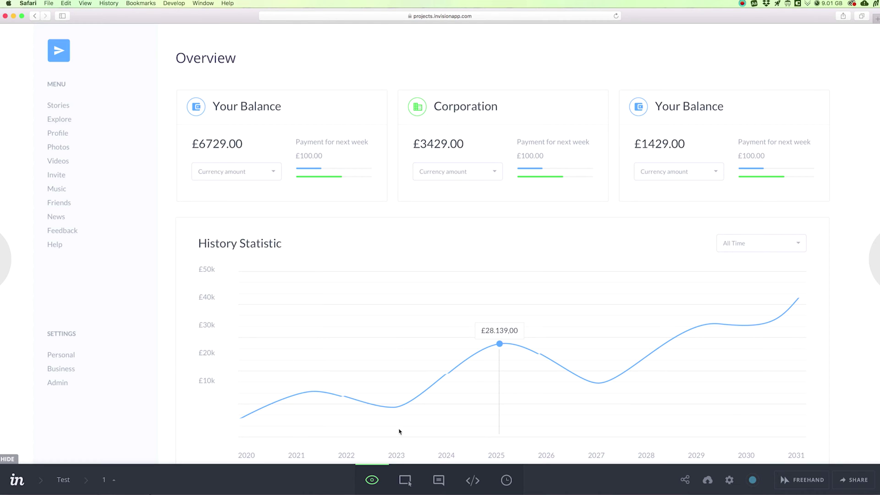
In Build Mode, draw a trial hotspot beside History Statistic, then discard it without a link.
click(406, 481)
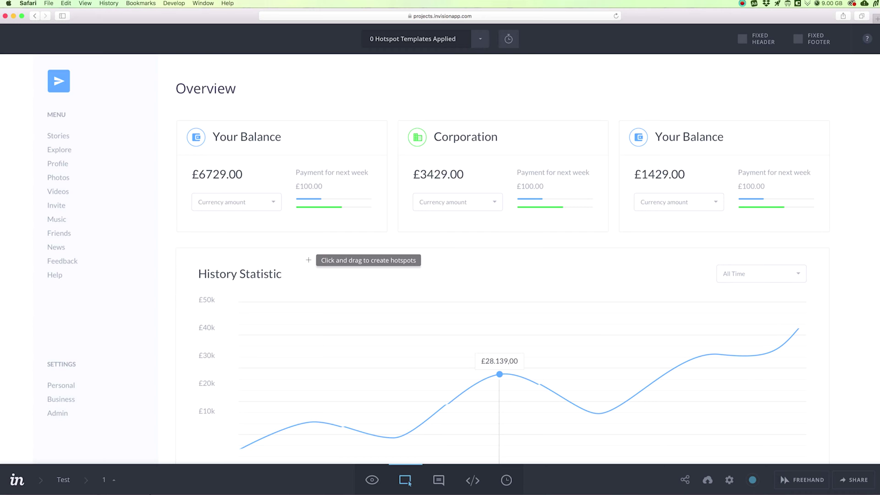
drag(296, 259, 391, 295)
scroll(403, 234, down, 1)
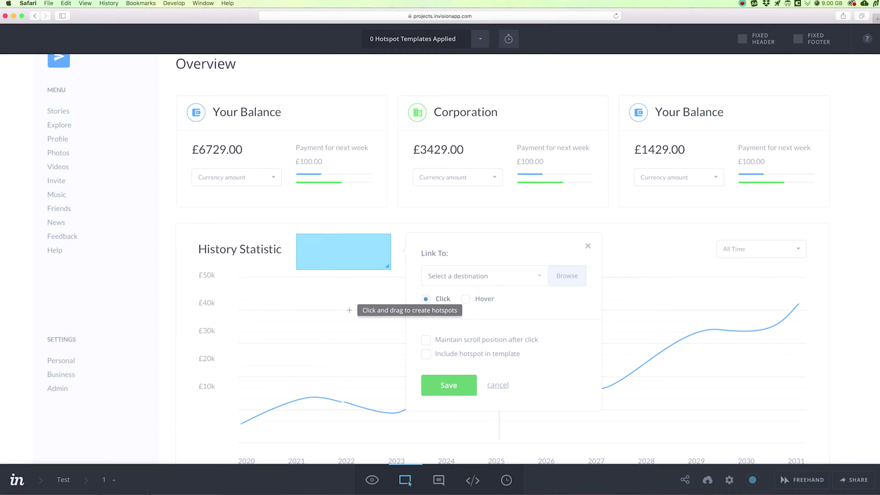
click(587, 248)
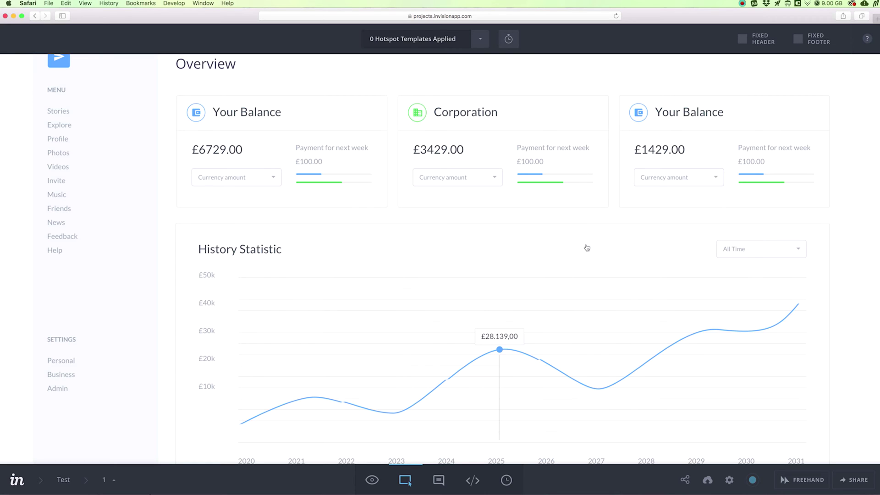
In Comment Mode, draft 'Change this text to XYZ' on Your Balance, then discard it unsent.
click(439, 478)
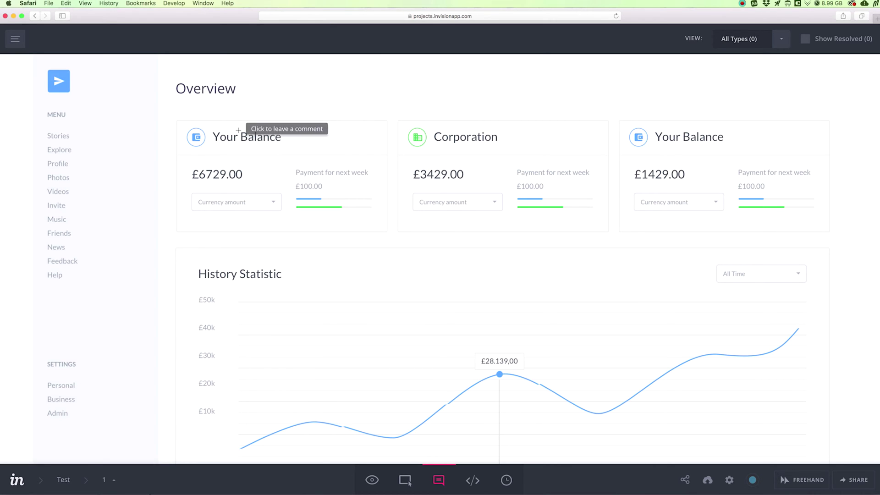
click(276, 130)
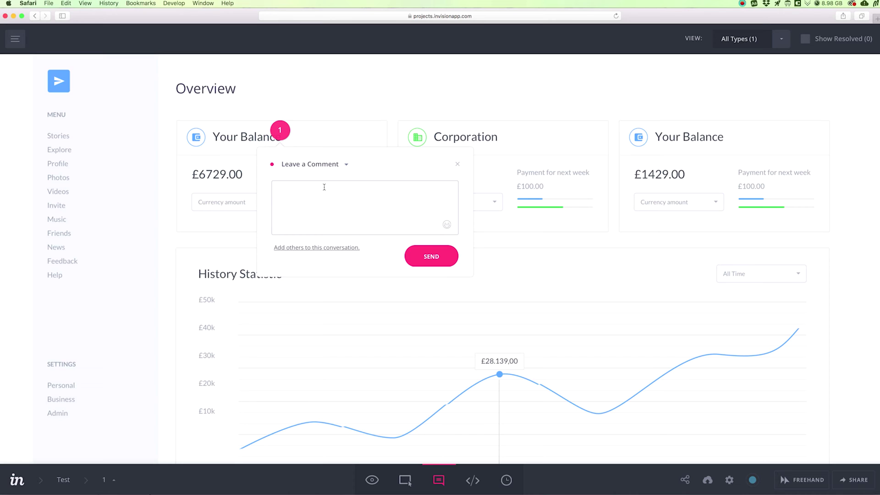
text(Change this text to XYZ)
click(448, 224)
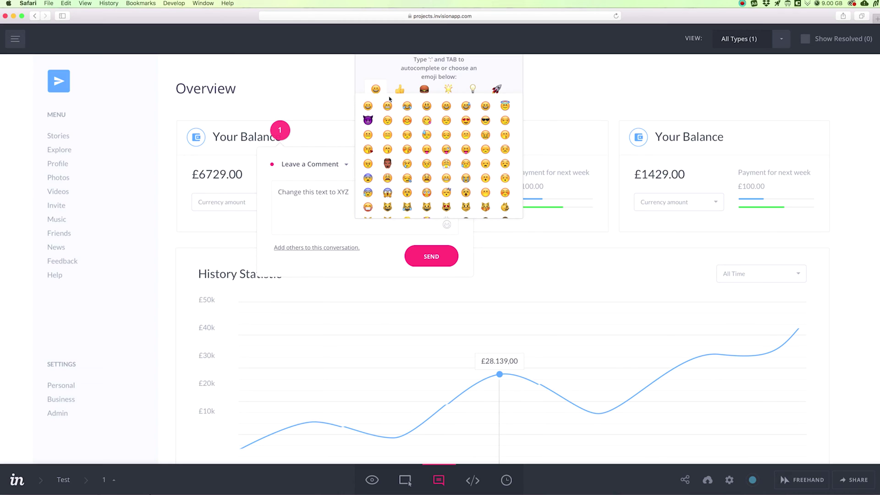
click(377, 227)
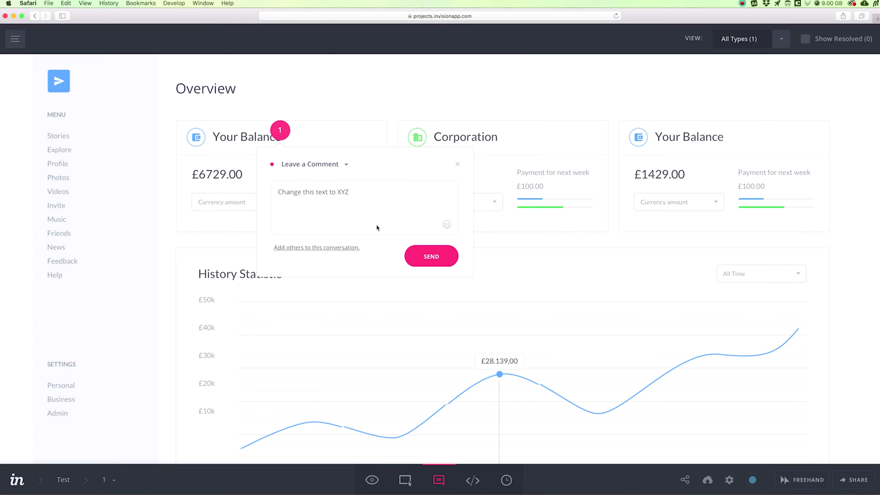
click(458, 165)
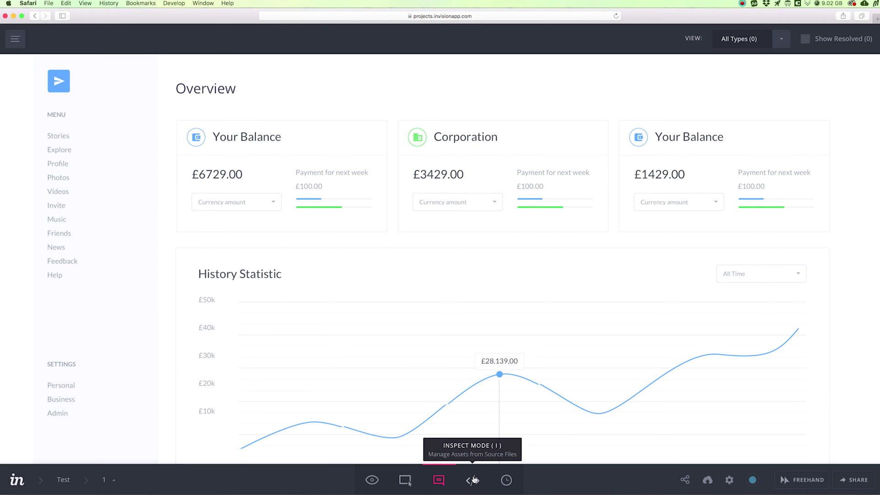
In Inspect mode, skip the intro and inspect the £6729.00 balance and Stories menu text.
click(473, 479)
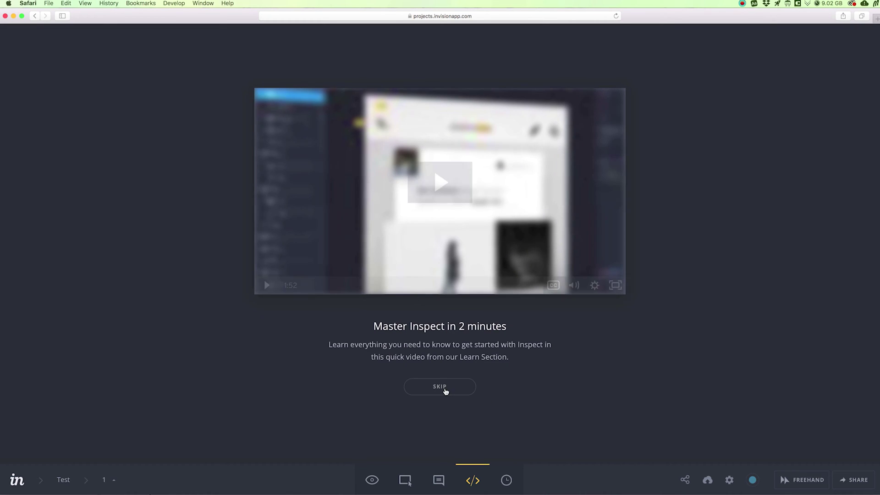
click(446, 391)
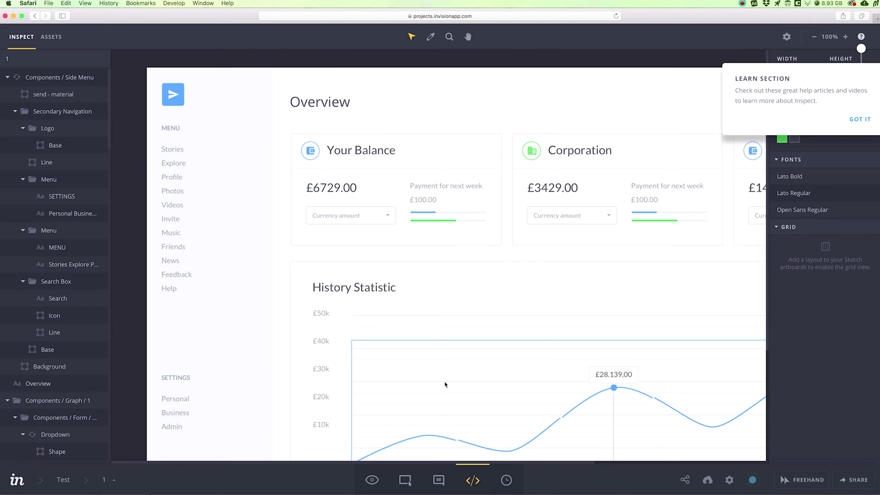
scroll(269, 217, right, 2)
scroll(269, 217, down, 2)
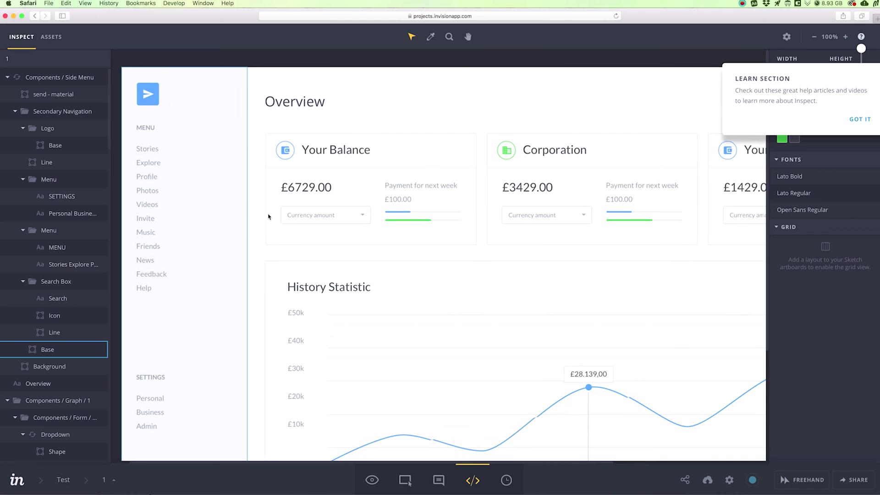
scroll(269, 217, up, 1)
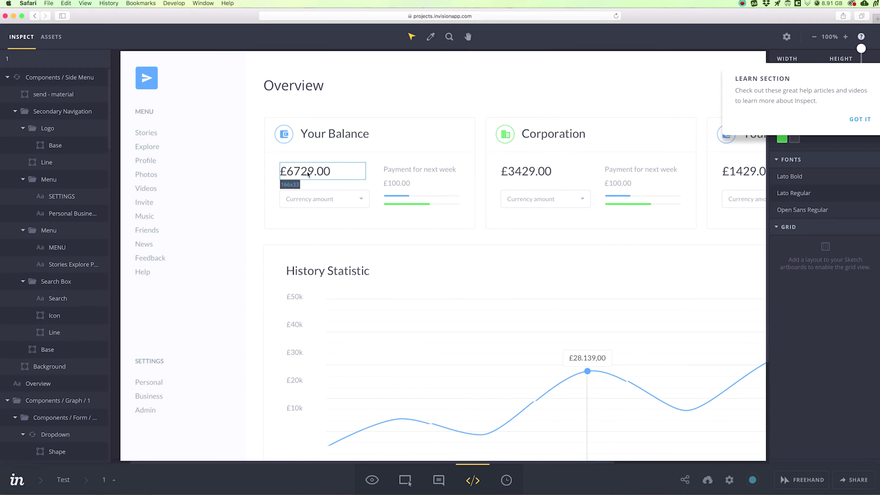
click(307, 174)
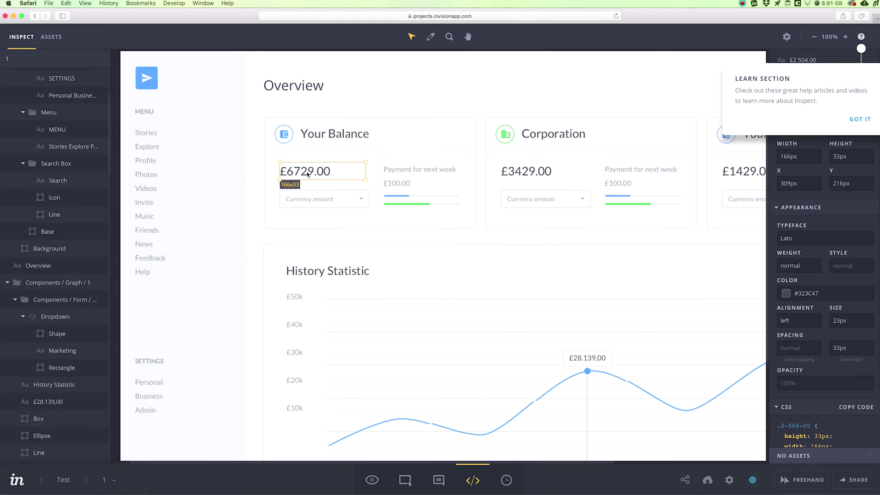
click(146, 202)
Copy the green Your Balance progress line's CSS code, then view the Assets tab.
click(398, 196)
click(400, 204)
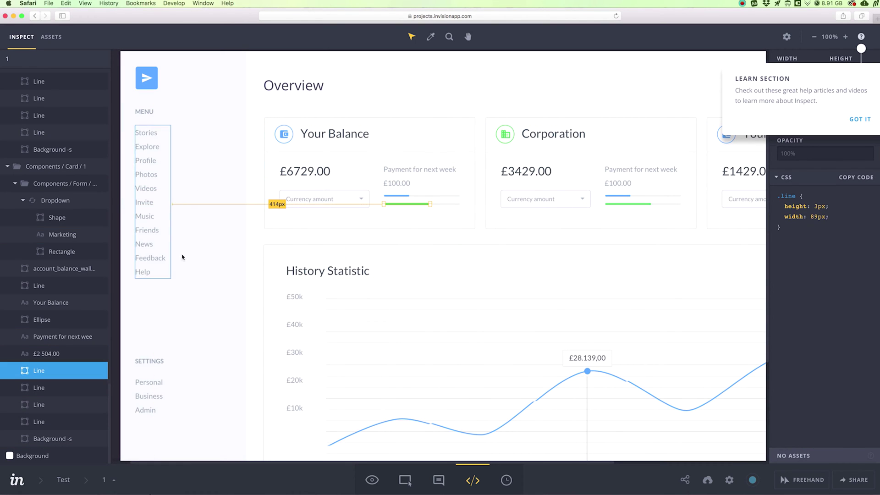
click(868, 119)
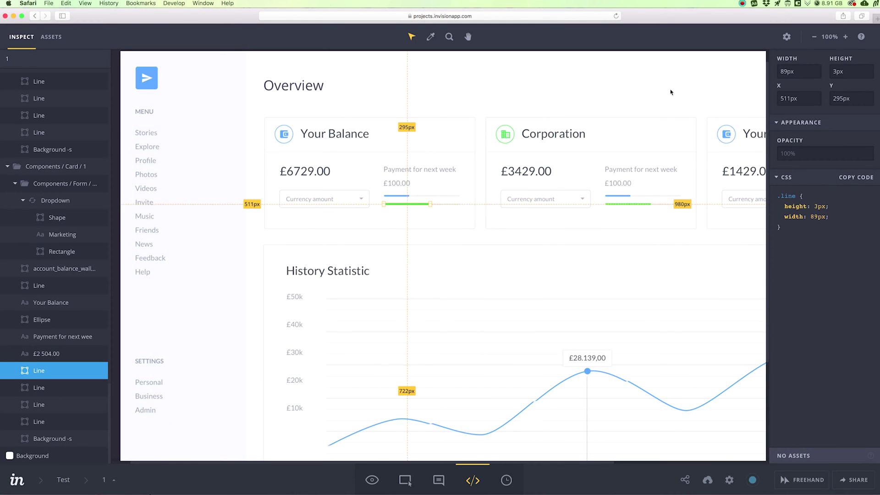
click(847, 178)
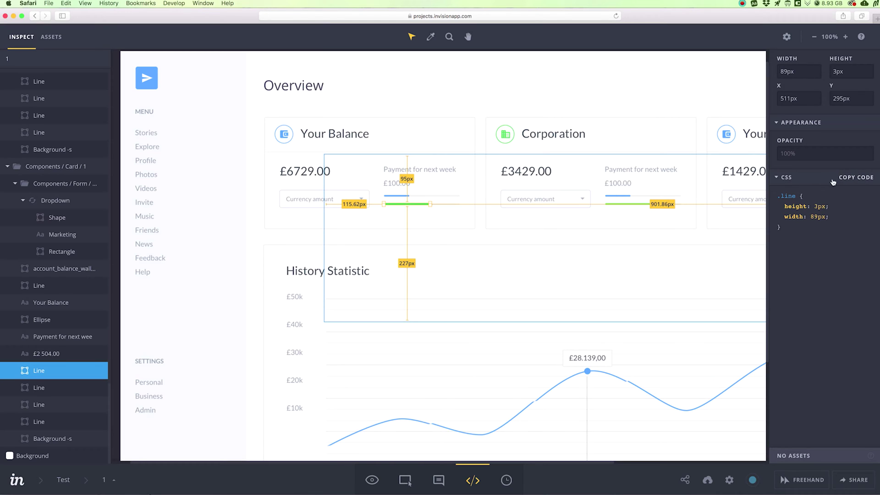
click(49, 37)
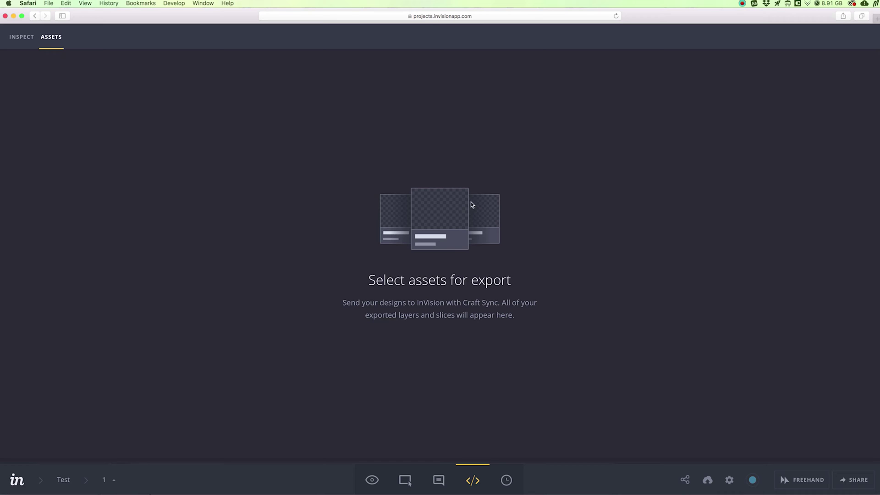
View Test's version history, check the Social Share options, and open display configuration.
click(506, 480)
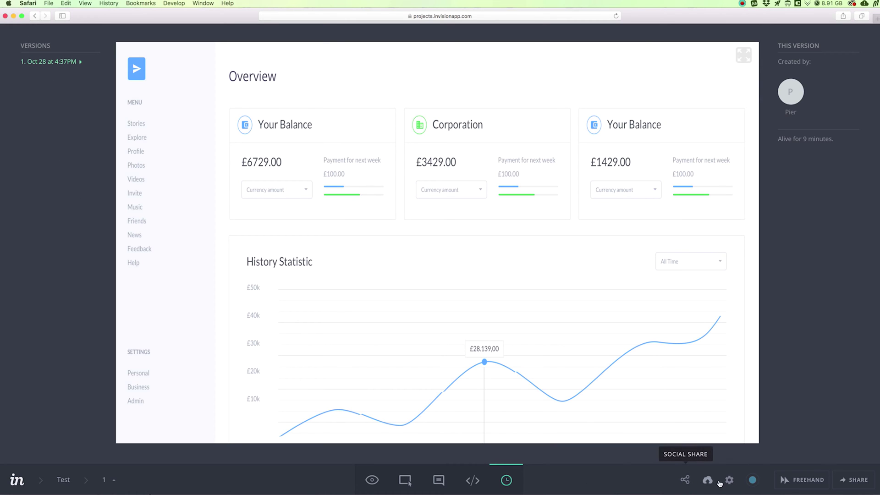
click(684, 480)
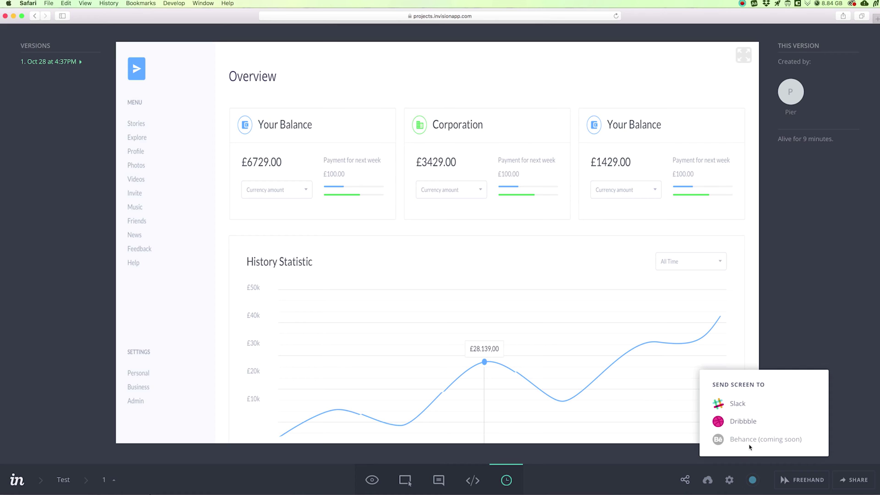
click(708, 479)
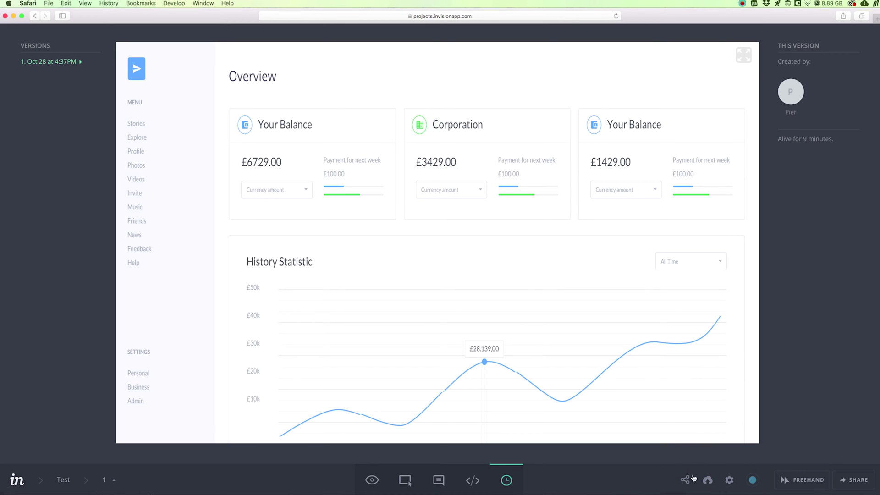
click(729, 480)
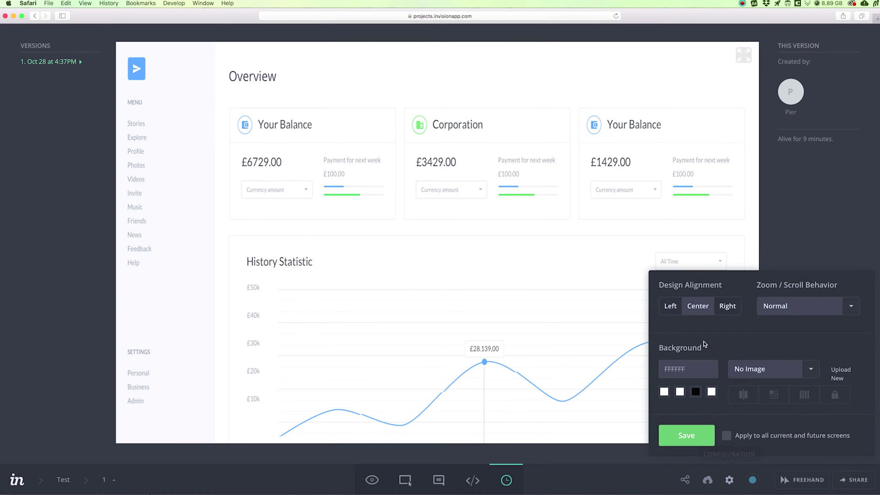
Back in preview, reopen display configuration and set the design alignment to Left.
click(371, 480)
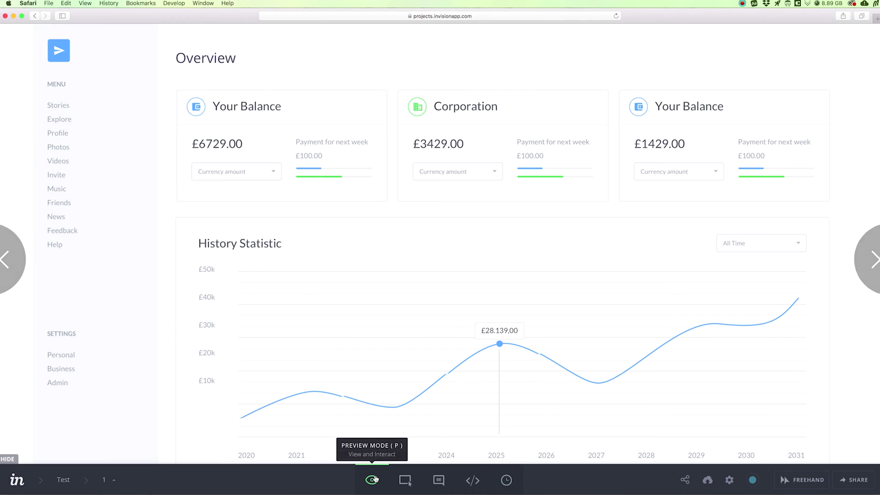
click(729, 480)
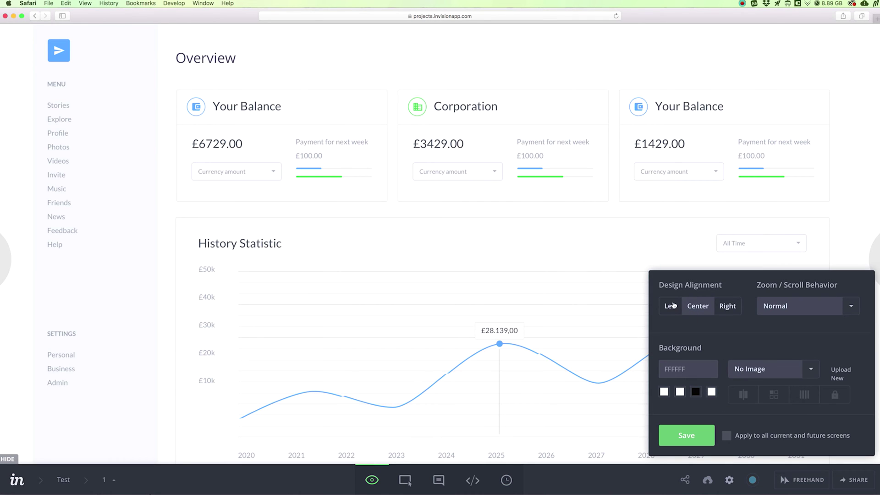
click(671, 307)
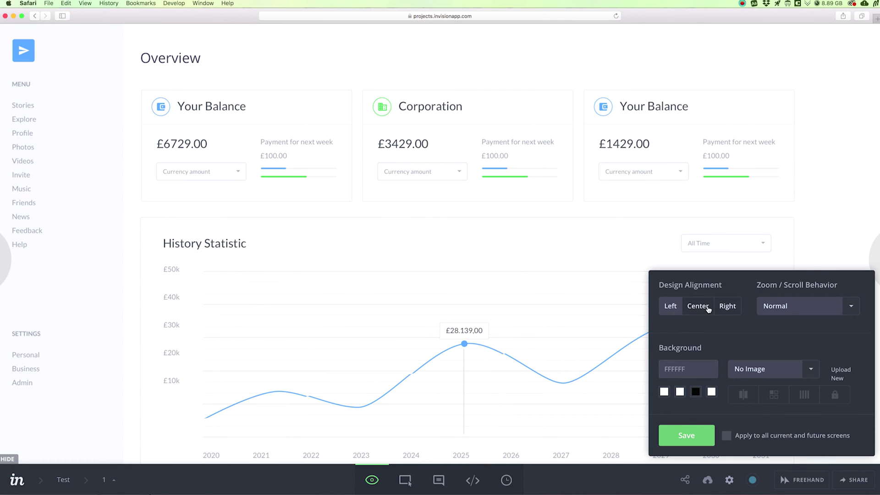
click(728, 308)
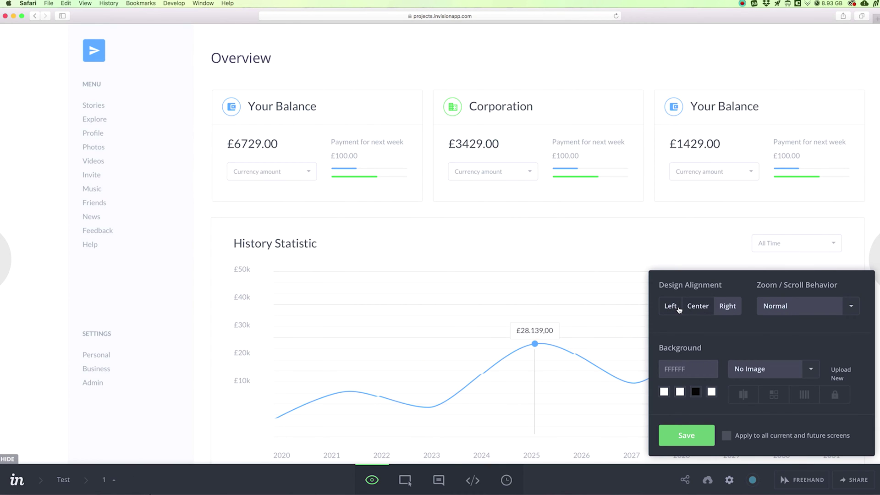
click(678, 310)
click(698, 310)
click(736, 308)
click(672, 306)
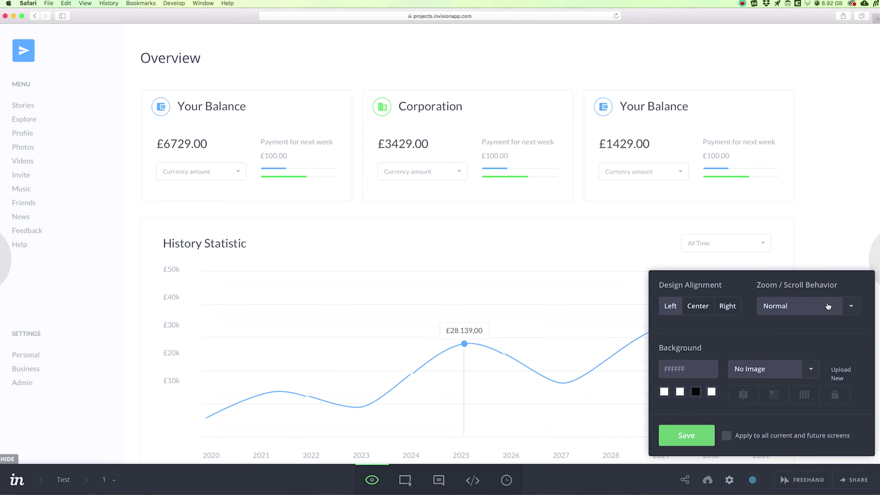
click(851, 305)
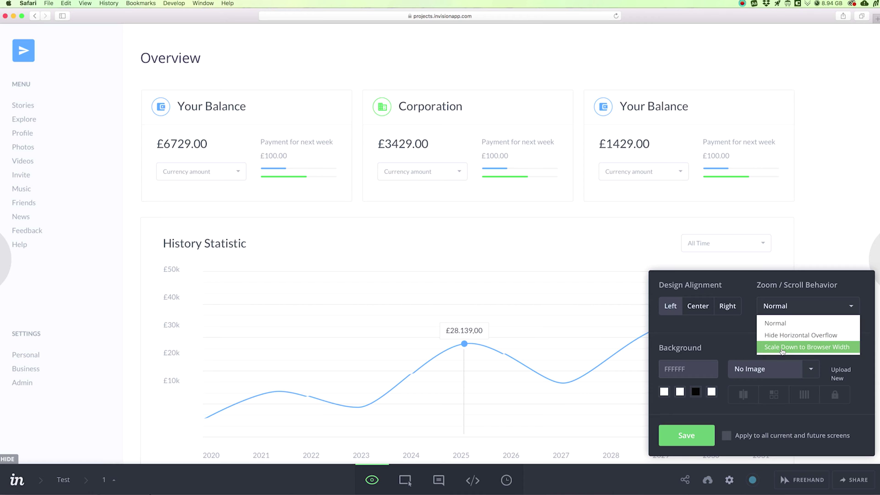
Keep Normal zoom, center the design, and try black and white page backgrounds.
click(729, 333)
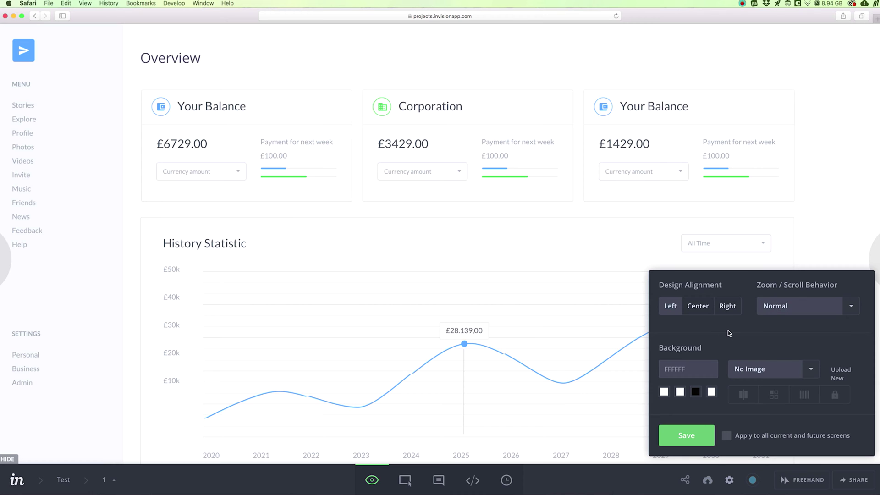
click(694, 392)
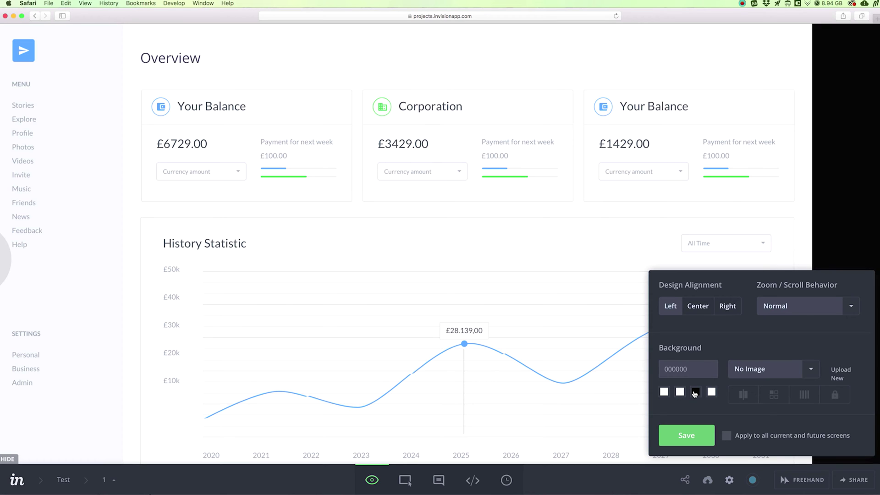
click(698, 305)
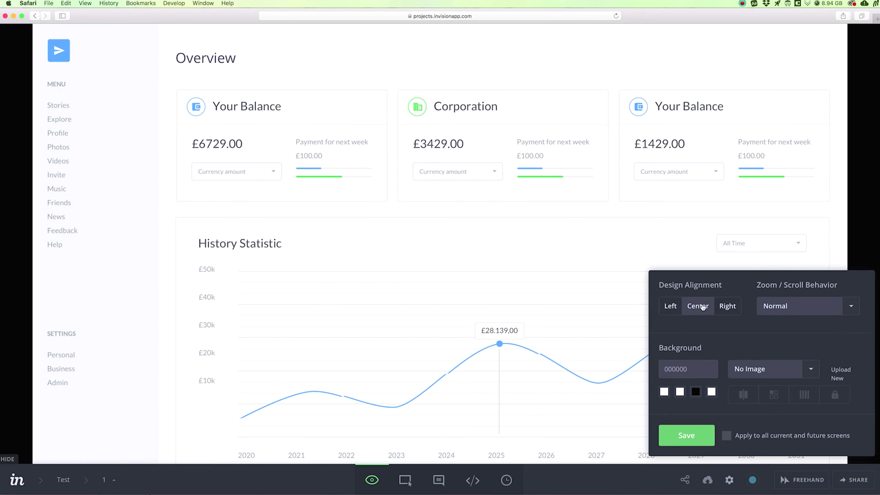
click(680, 392)
click(697, 393)
click(682, 394)
click(697, 392)
click(681, 393)
click(696, 392)
double_click(690, 368)
Settle on the white FFFFFF background and close the configuration settings.
click(811, 369)
click(810, 346)
click(680, 392)
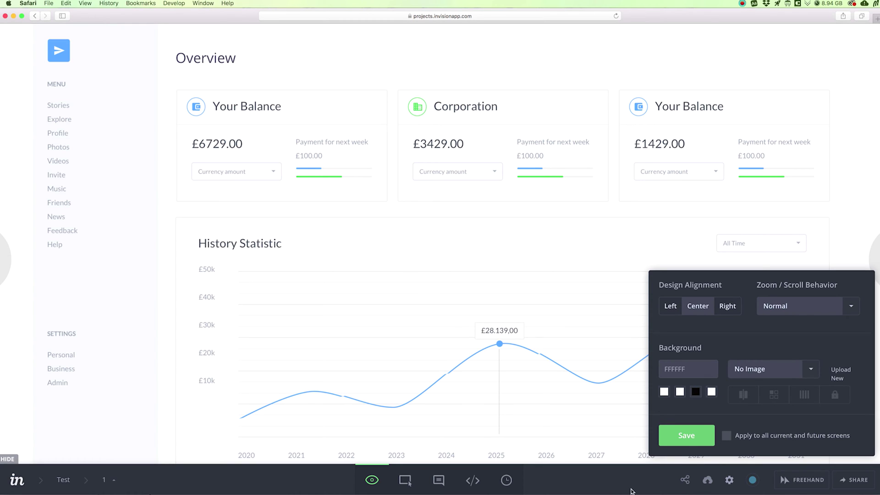
click(732, 480)
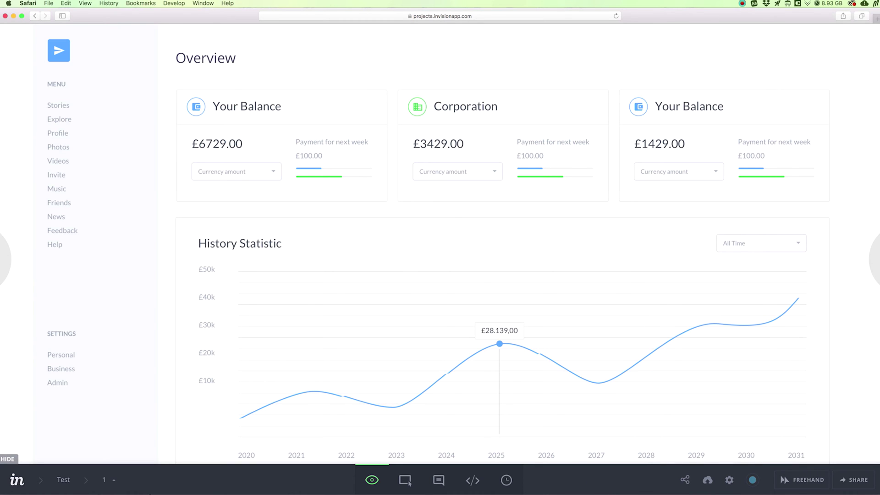
click(752, 482)
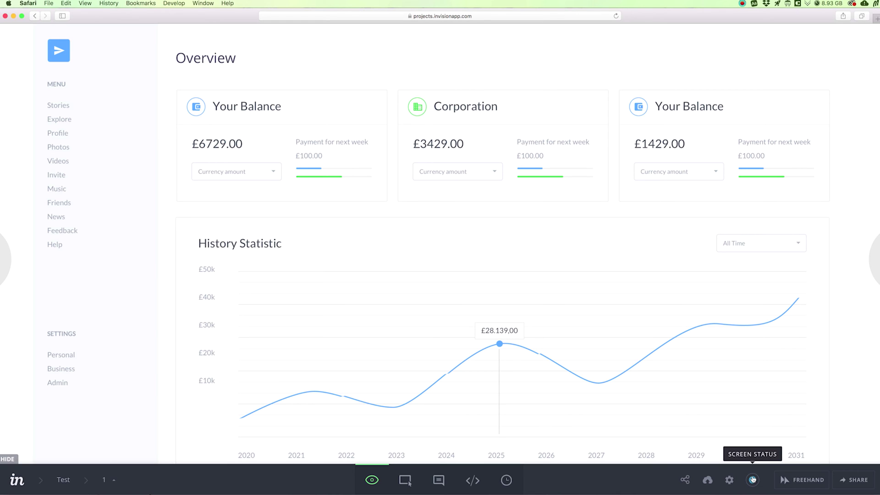
click(753, 479)
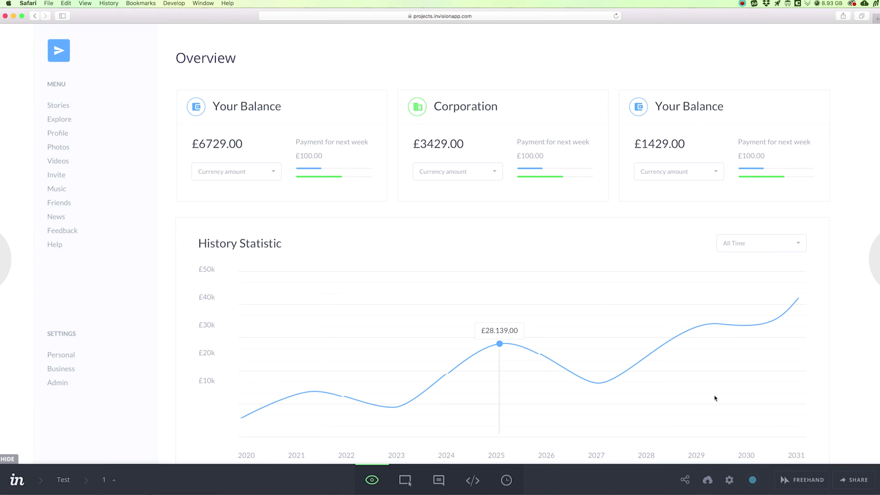
Open the project invite dialog, focus the invite-by-email field, and copy the public share link.
click(856, 485)
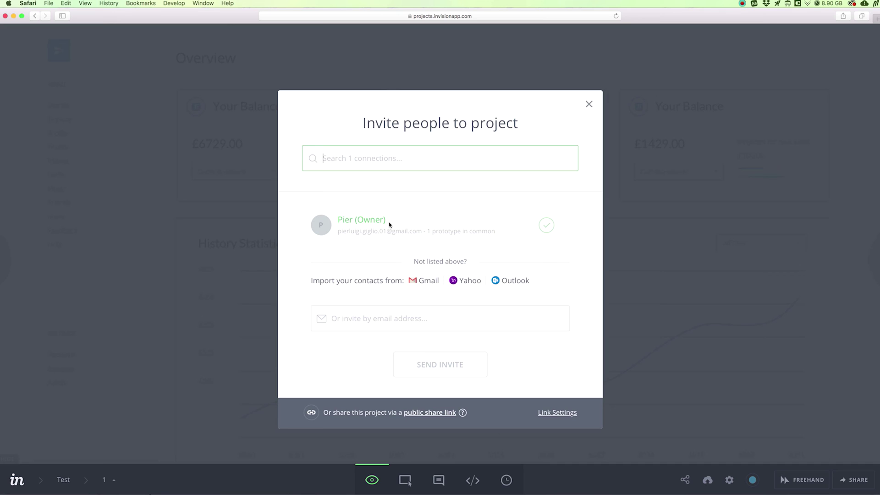
click(382, 315)
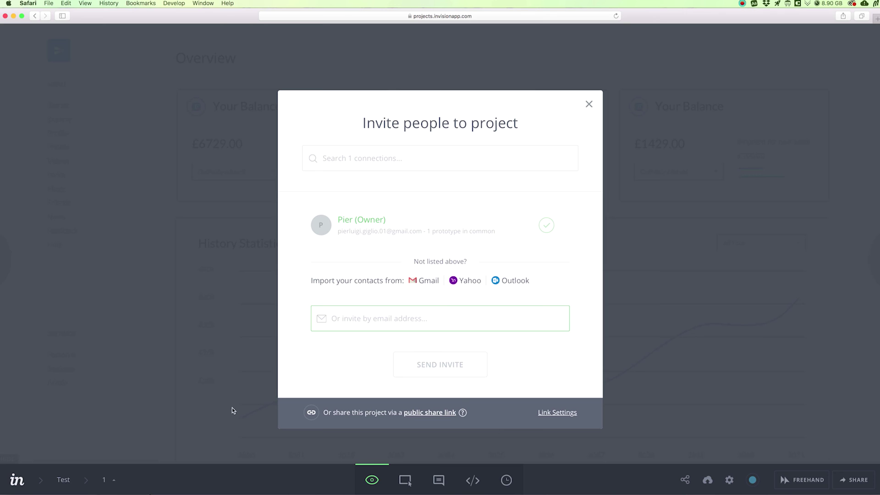
click(436, 413)
click(420, 414)
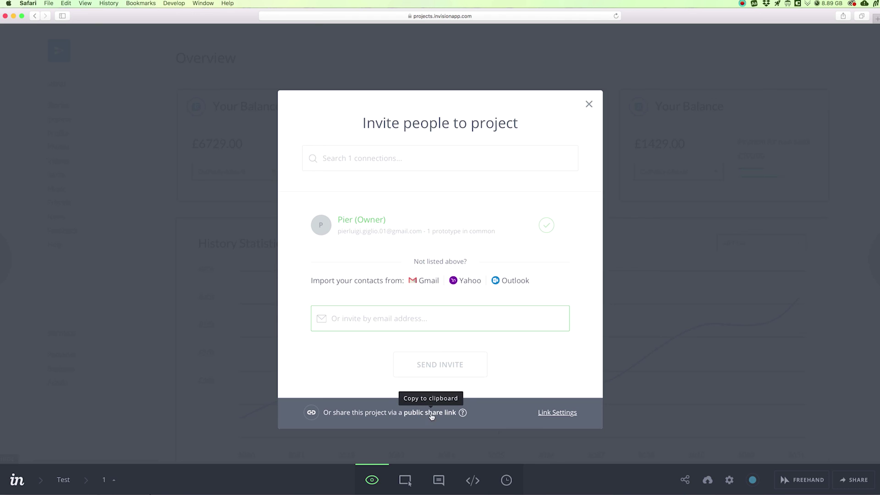
Open Link Settings from the invite dialog to show the Share Prototype options.
click(551, 416)
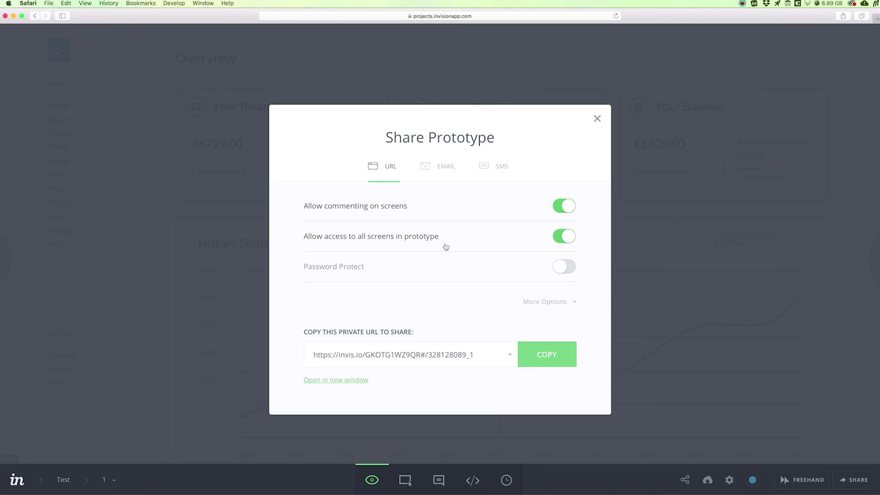